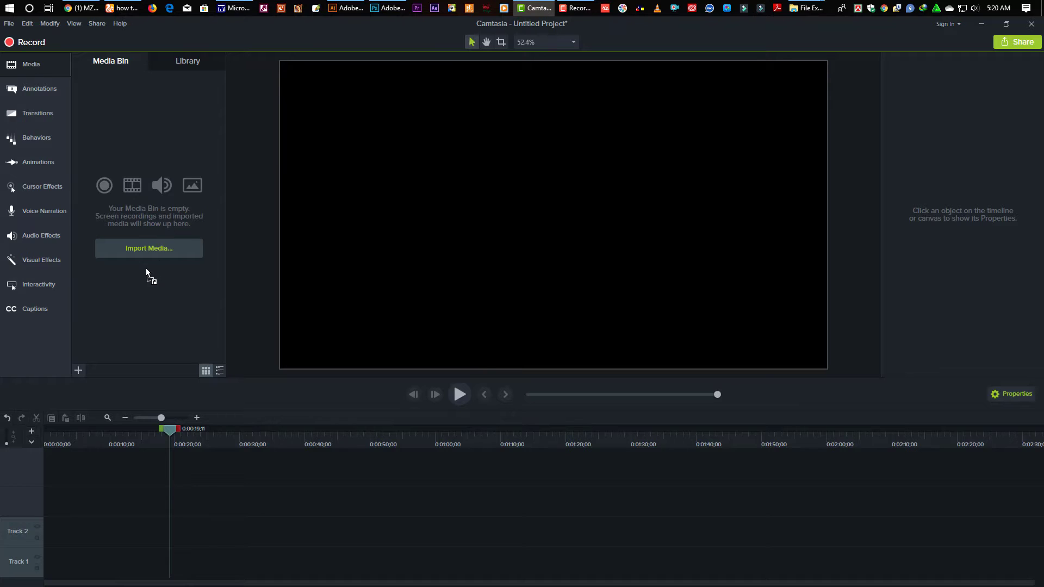
Step: Import the green-screen presenter video, place it on Track 2, and preview it from about 0:00:04
left_click_drag(146, 269, 146, 269)
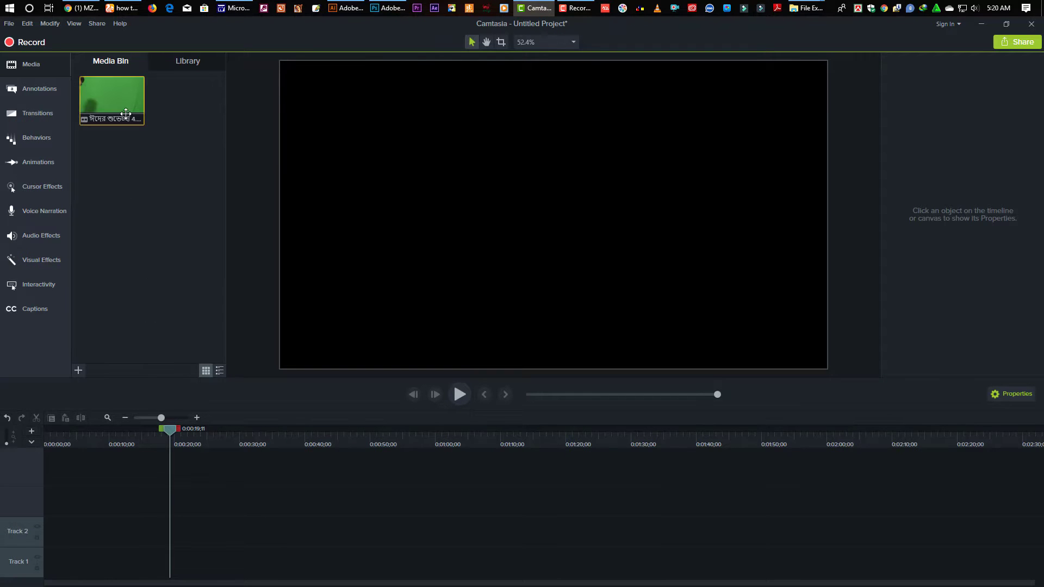
left_click_drag(126, 111, 101, 537)
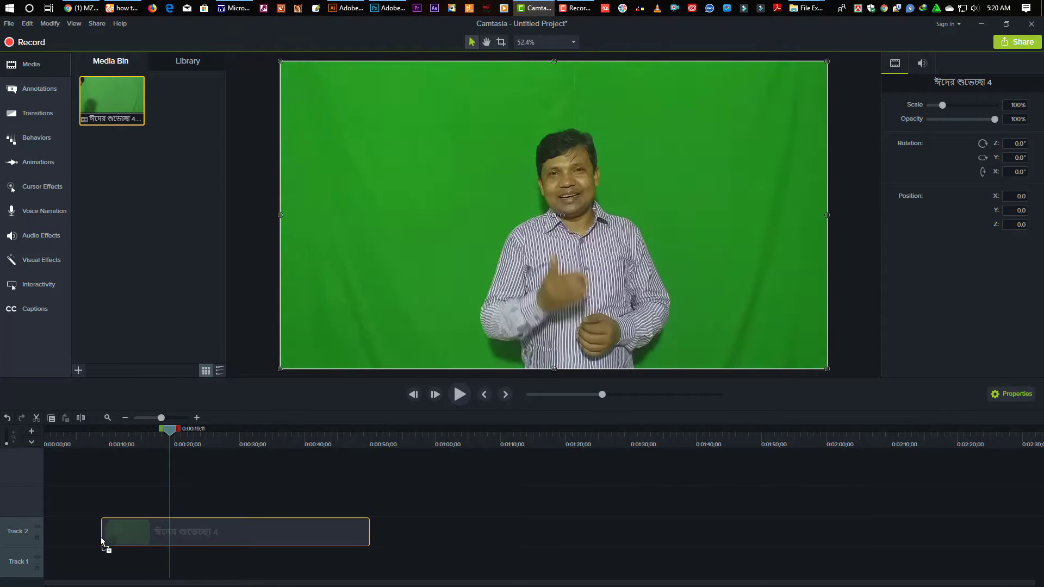
left_click_drag(97, 467, 71, 468)
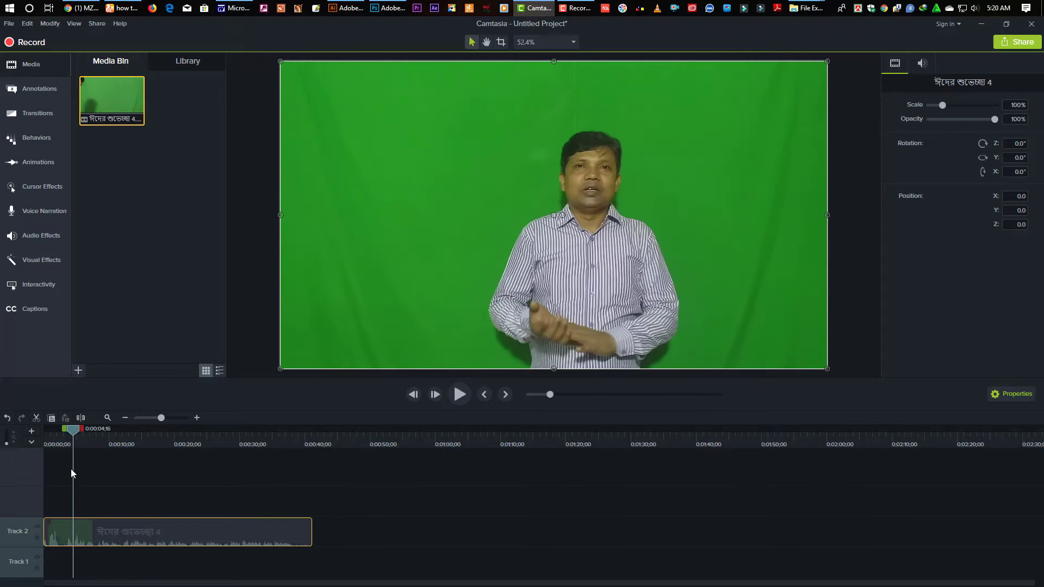
key("space")
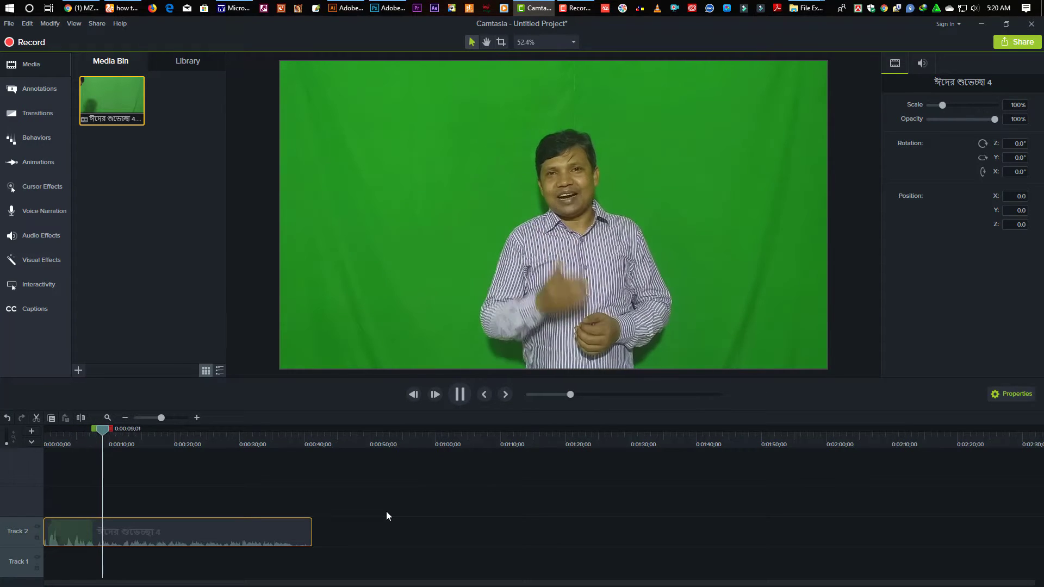
left_click(618, 323)
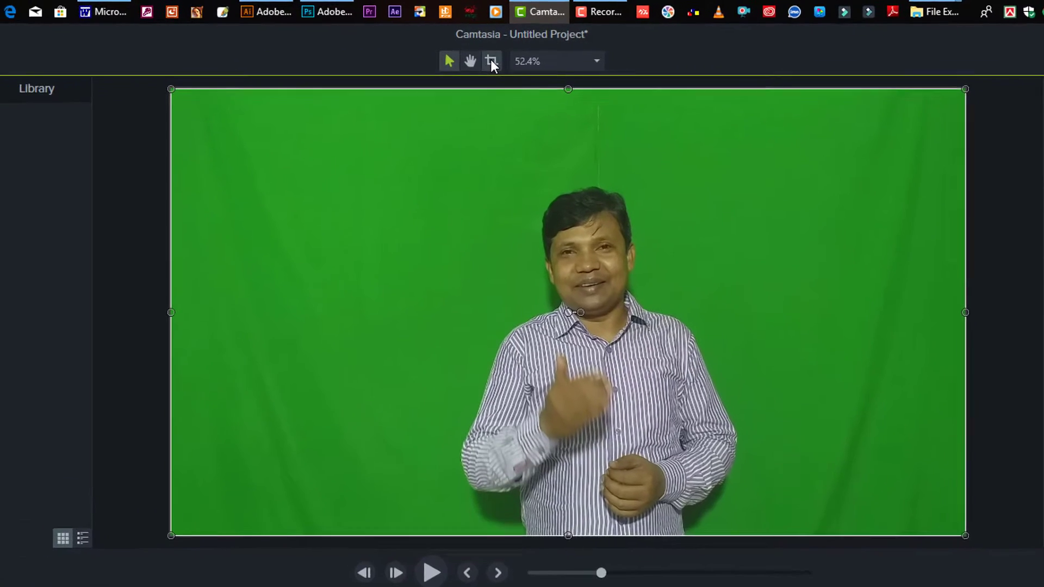
Step: Crop the presenter video on all four edges and scale it to 151.9% to fill the canvas
left_click(500, 42)
left_click_drag(570, 93, 570, 180)
left_click_drag(572, 564, 570, 491)
left_click_drag(988, 338, 856, 339)
mouse_move(155, 338)
left_mouse_down()
mouse_move(314, 338)
mouse_move(153, 328)
left_mouse_up()
left_click(445, 64)
key("Escape")
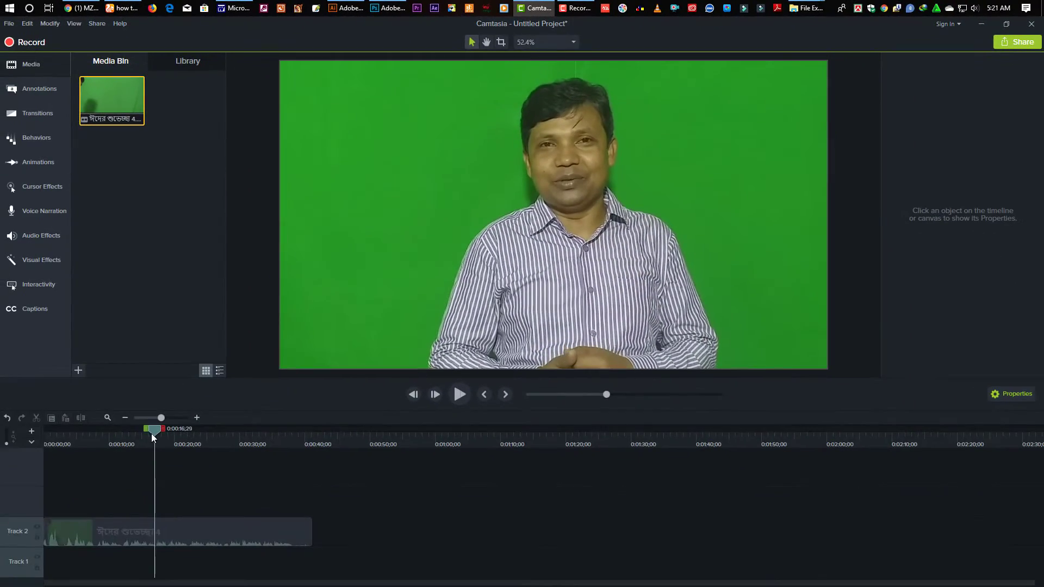
Step: Split off and delete the clip's opening few seconds, then align the clip to 0:00:00;00
left_click_drag(151, 432, 67, 474)
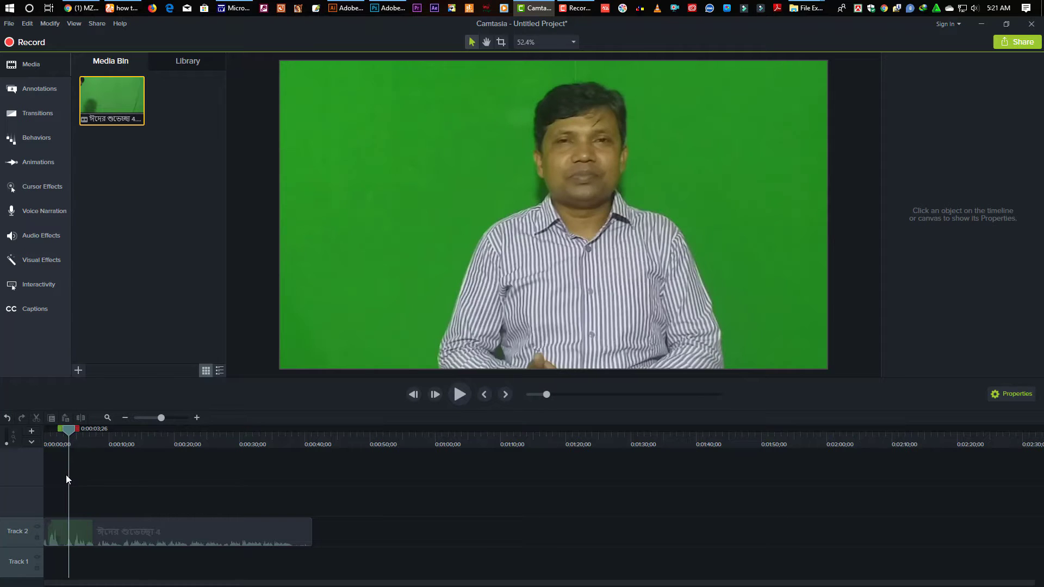
left_click(86, 527)
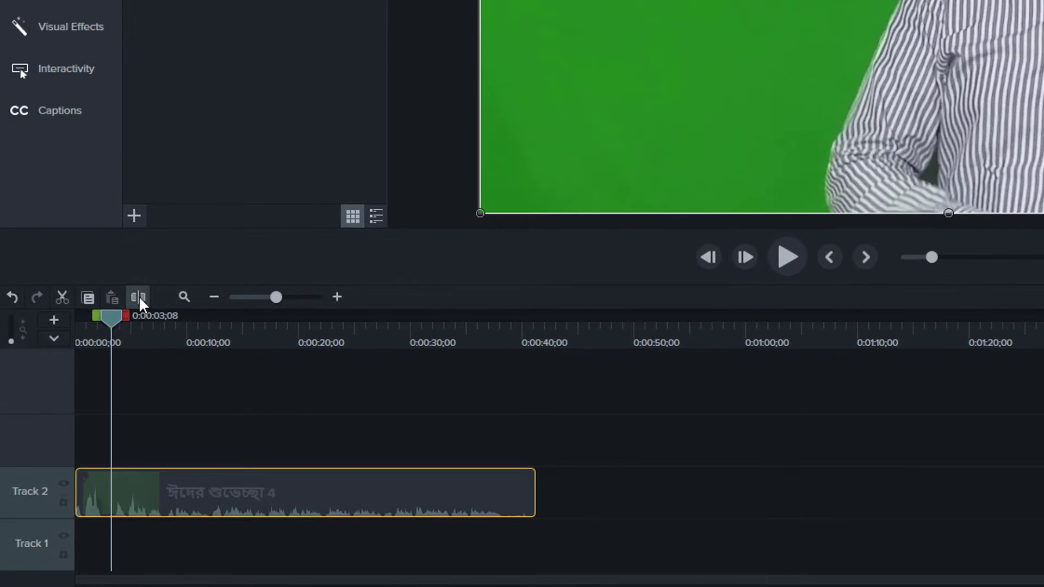
left_click(139, 296)
left_click(102, 507)
key("Delete")
left_click_drag(109, 501, 75, 500)
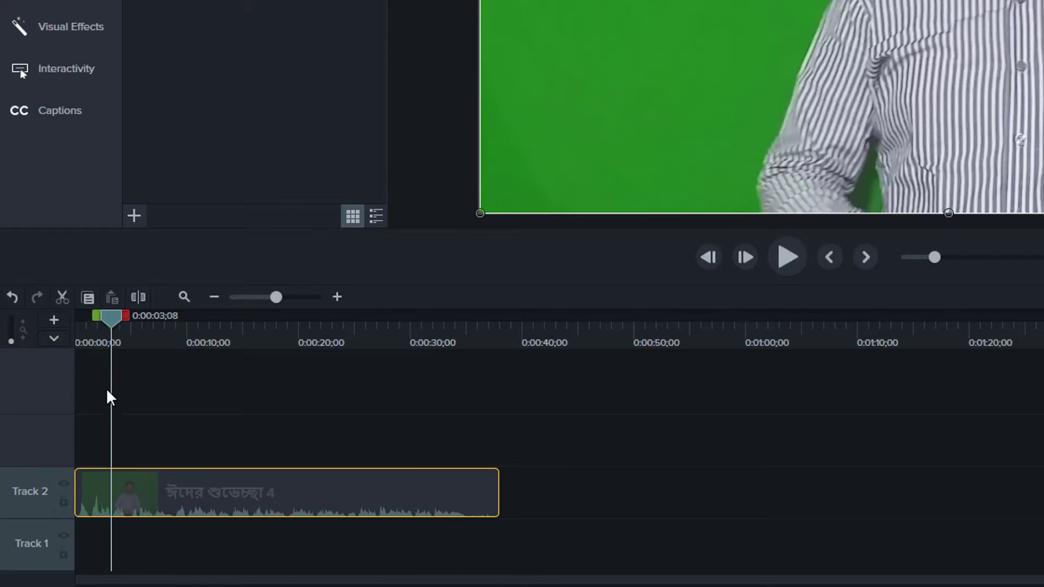
left_click_drag(112, 317, 20, 359)
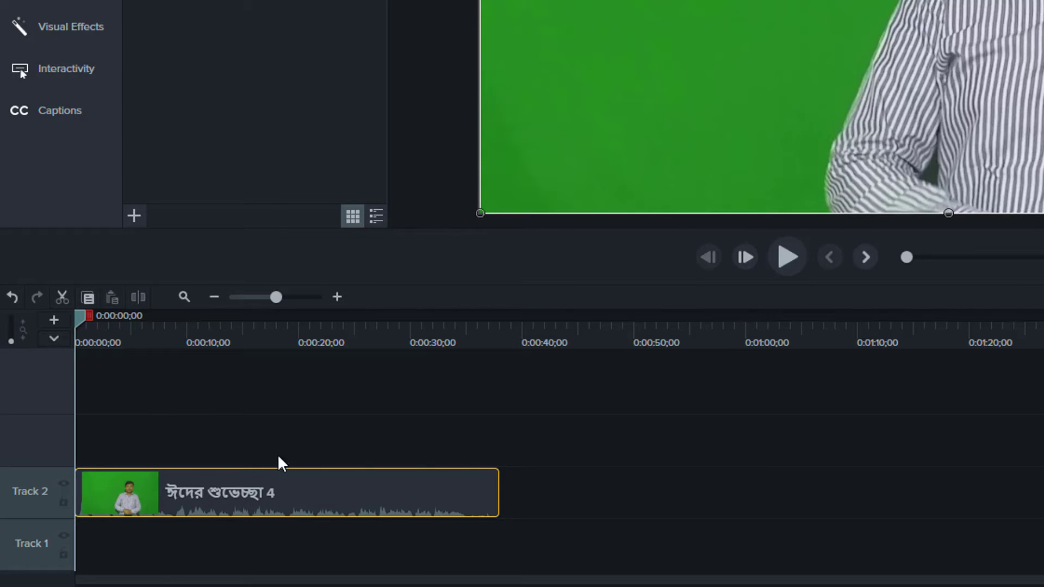
Step: Trim the clip's end back to where playback stopped, then rewind near the start
key("space")
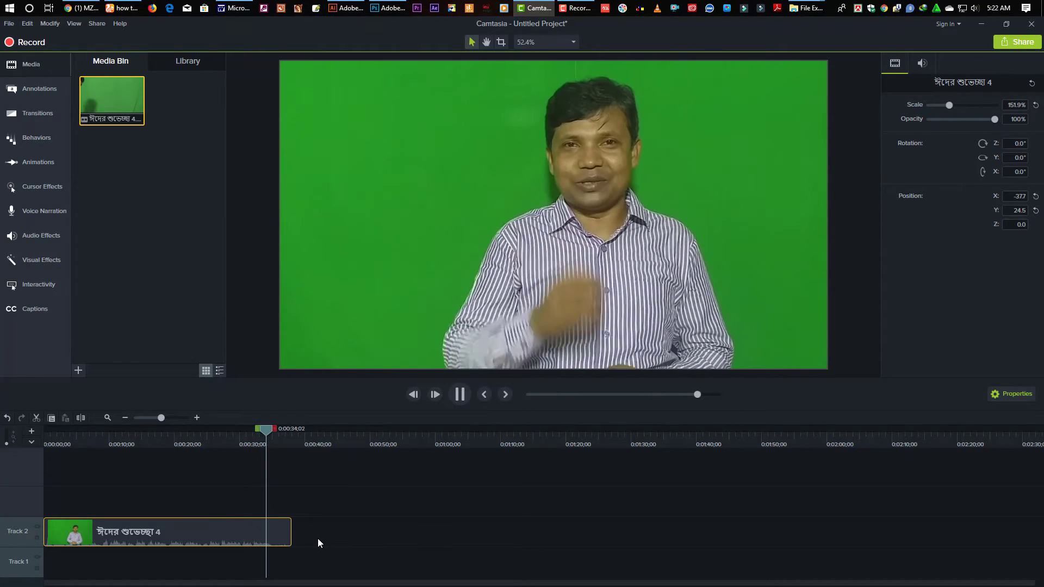
key("space")
left_click_drag(292, 534, 272, 534)
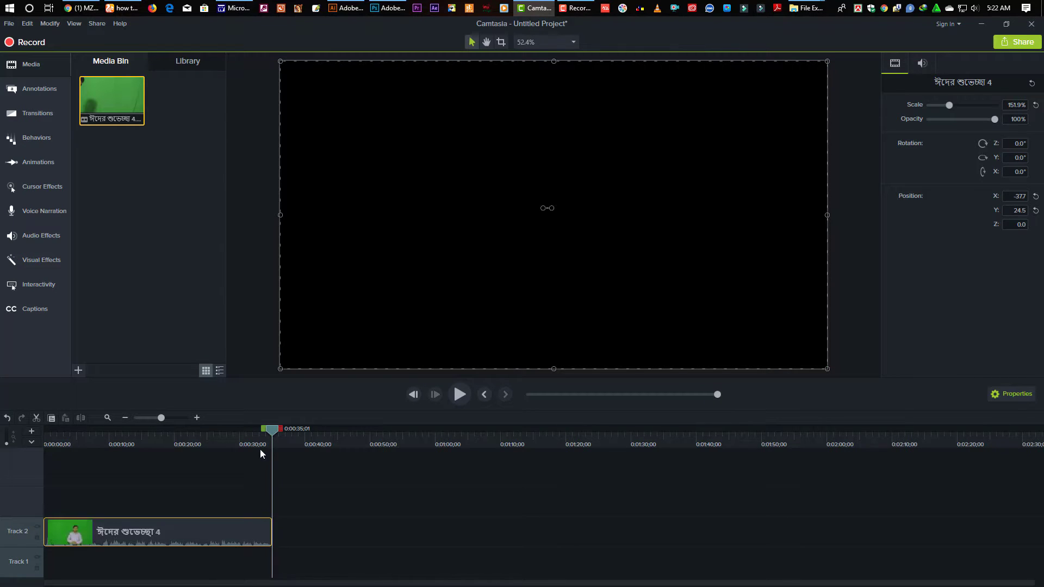
left_click_drag(270, 434, 200, 443)
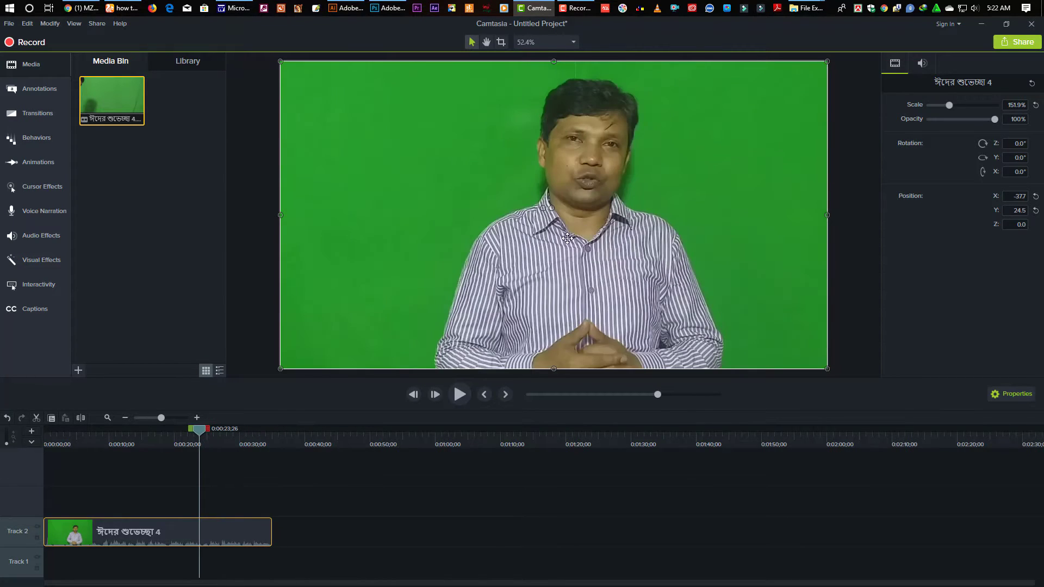
left_click_drag(201, 439, 73, 482)
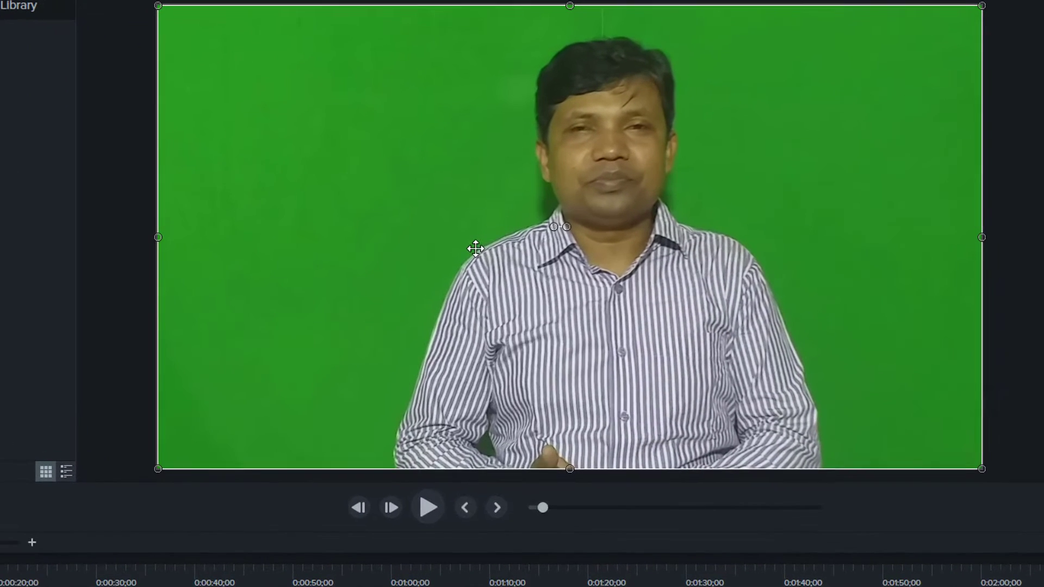
right_click(658, 163)
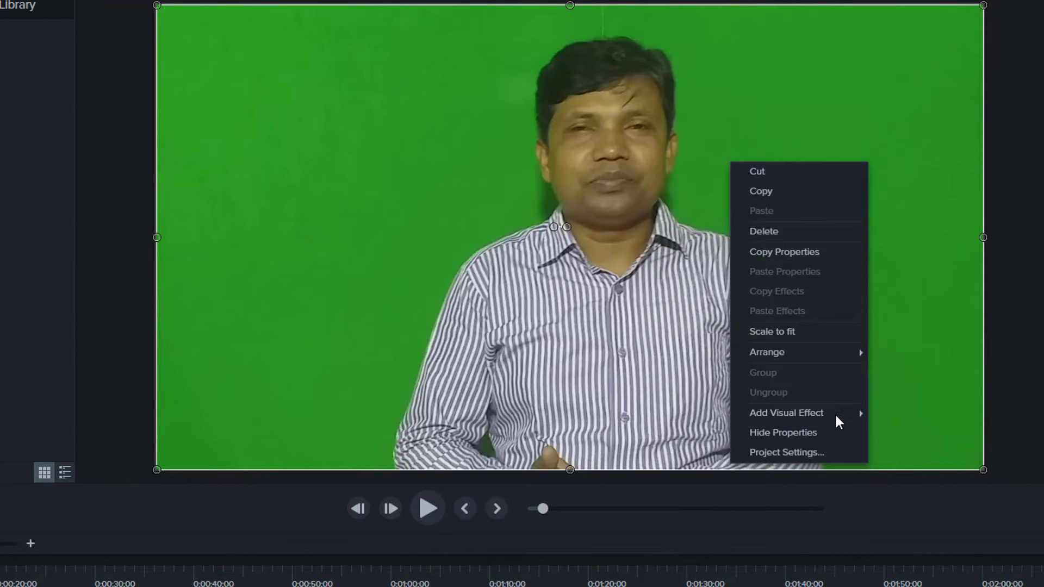
mouse_move(817, 415)
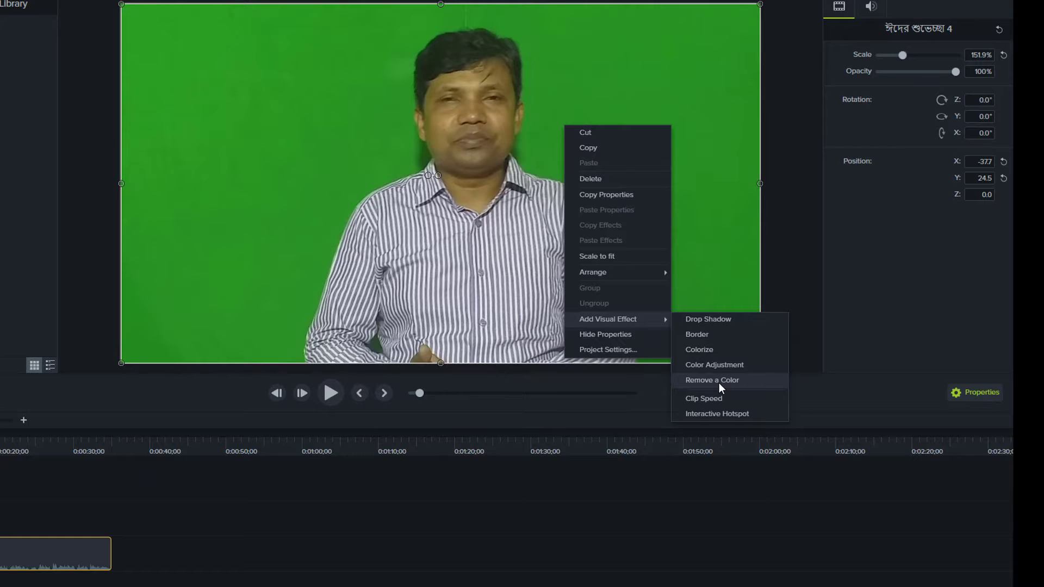
left_click(719, 382)
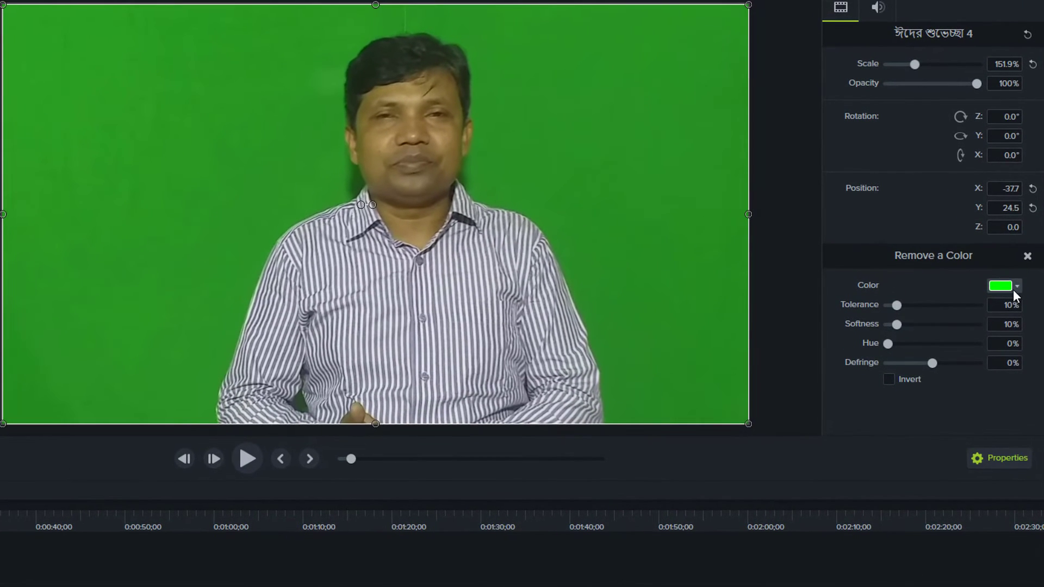
left_click(1015, 294)
left_click(1005, 289)
left_click(1003, 288)
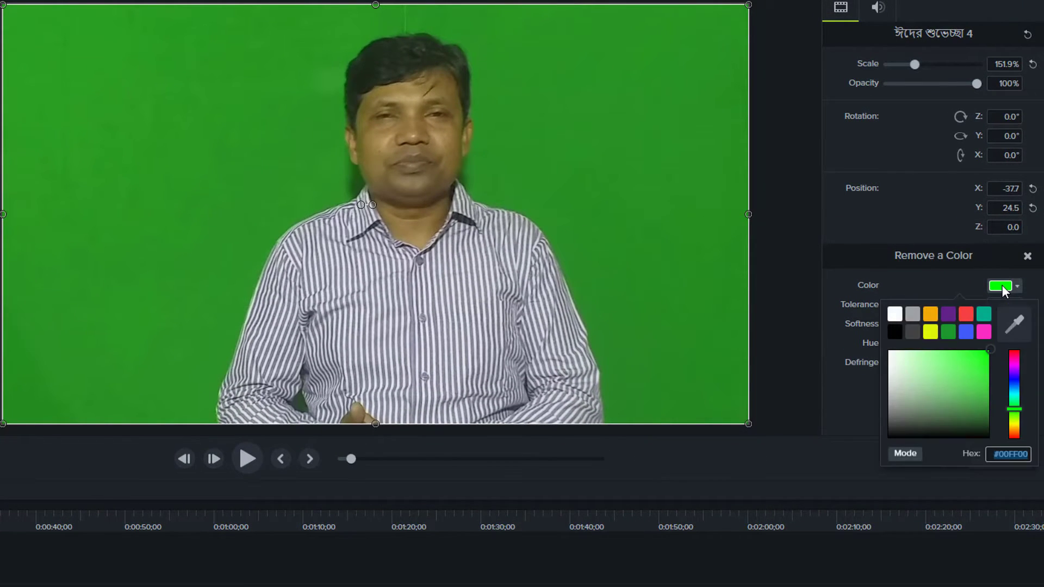
left_click(1015, 325)
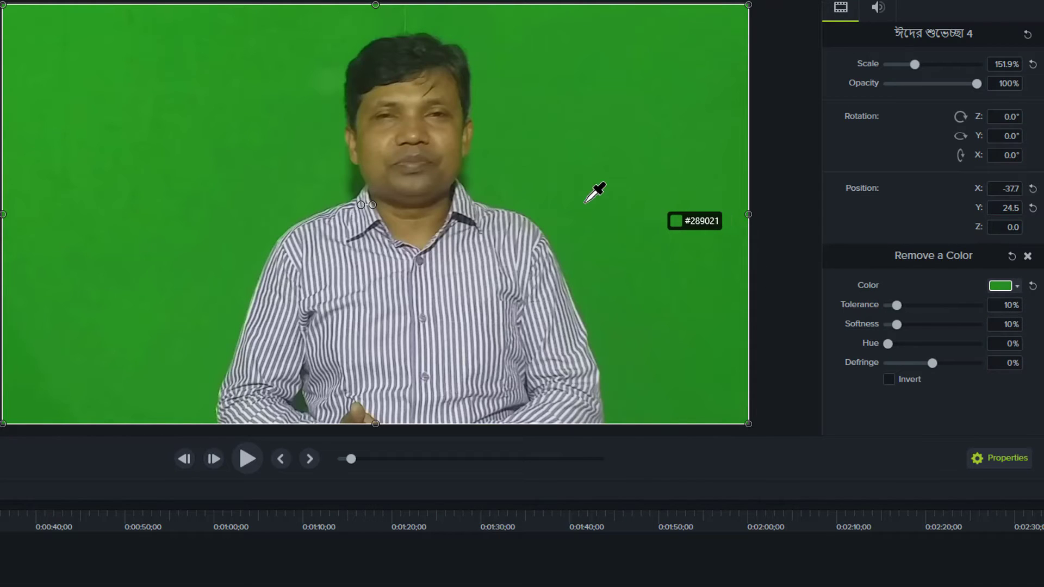
left_click(615, 154)
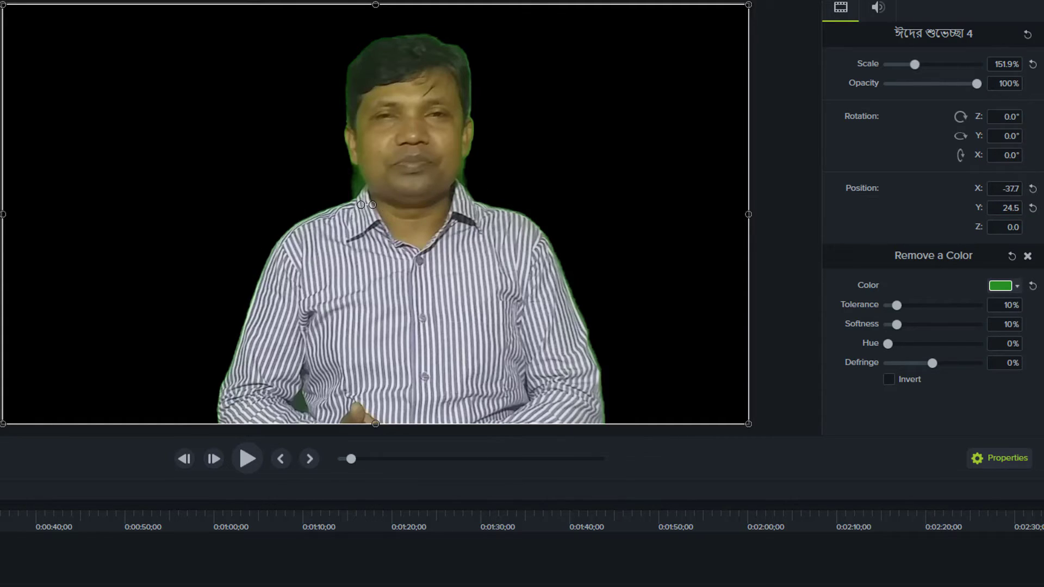
left_click_drag(901, 323, 913, 327)
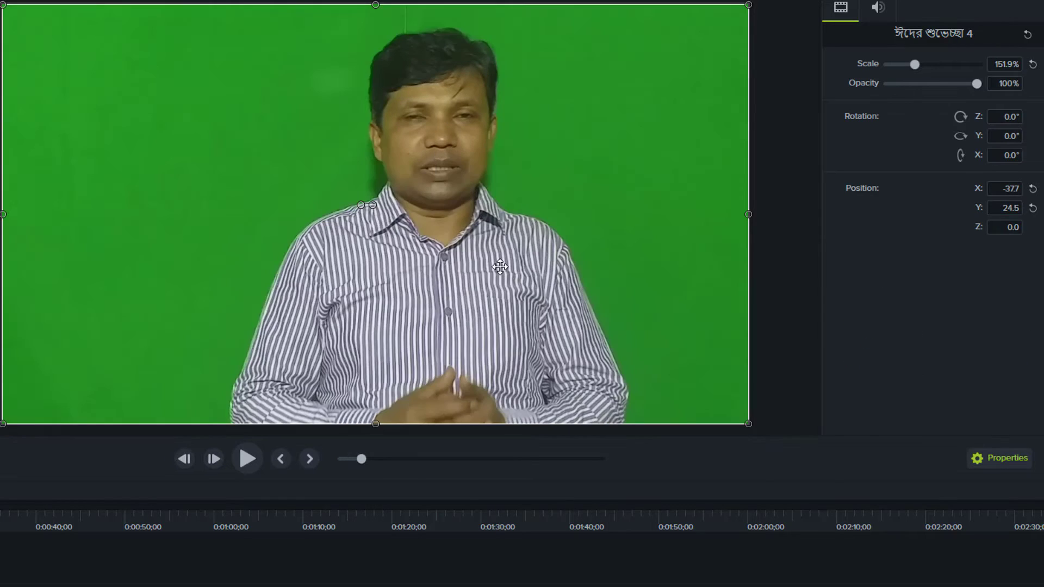
Step: Apply Remove a Color to the presenter clip at 69% tolerance and about 10% softness, then play it
right_click(500, 267)
mouse_move(618, 496)
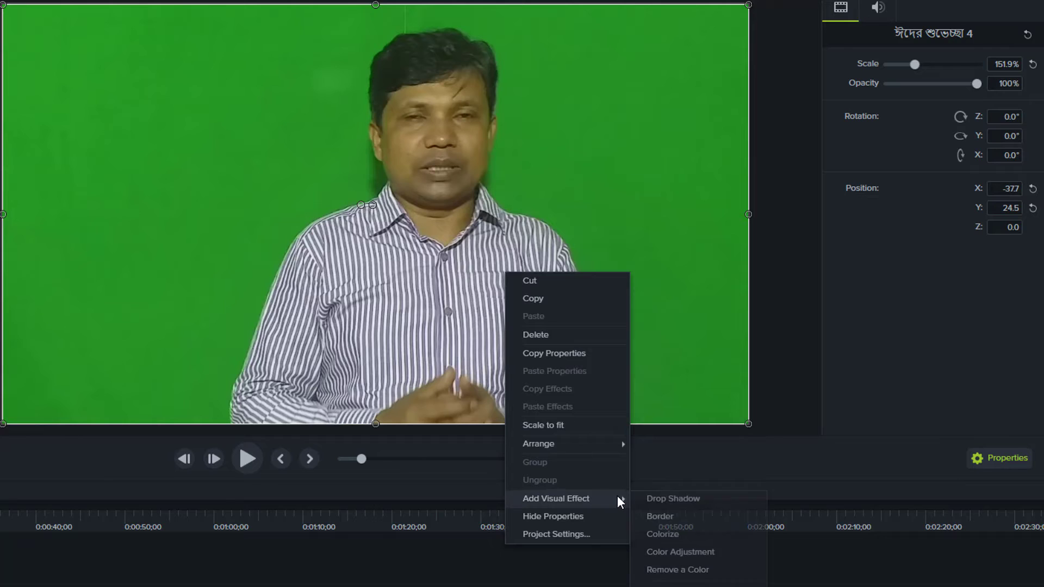
left_click(695, 569)
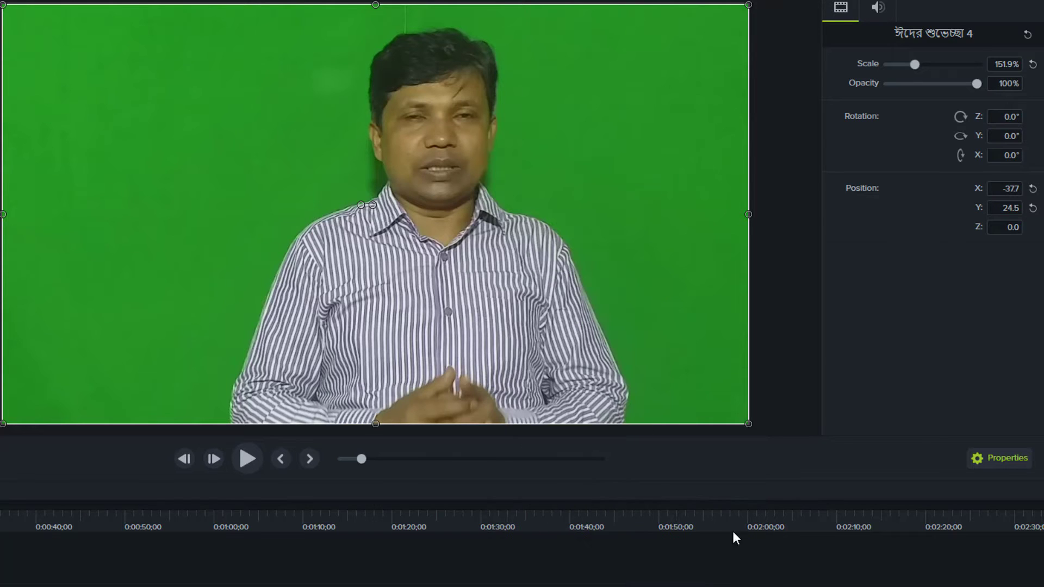
left_click_drag(896, 305, 951, 332)
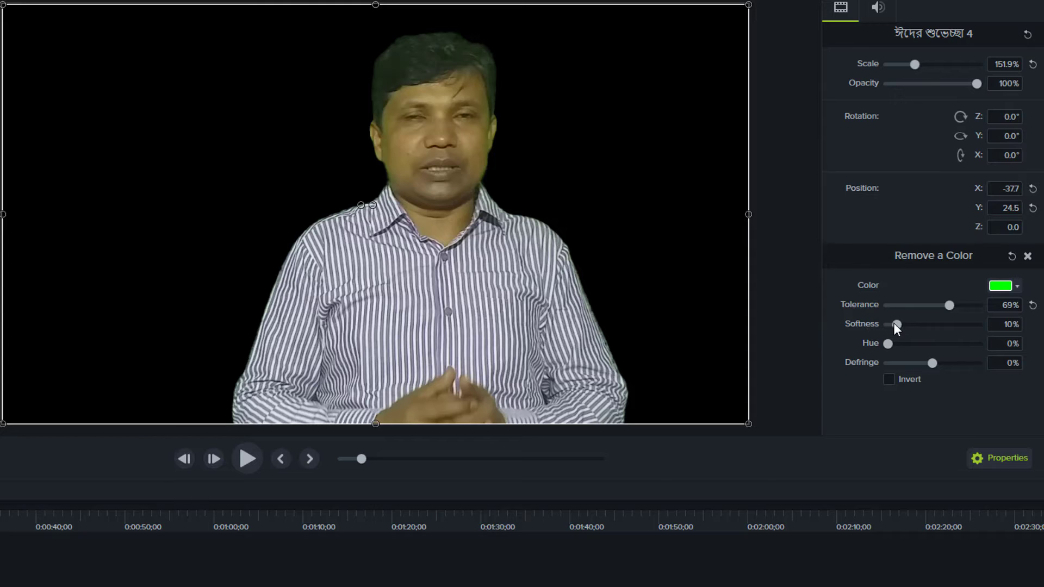
left_click_drag(901, 328, 902, 329)
key("space")
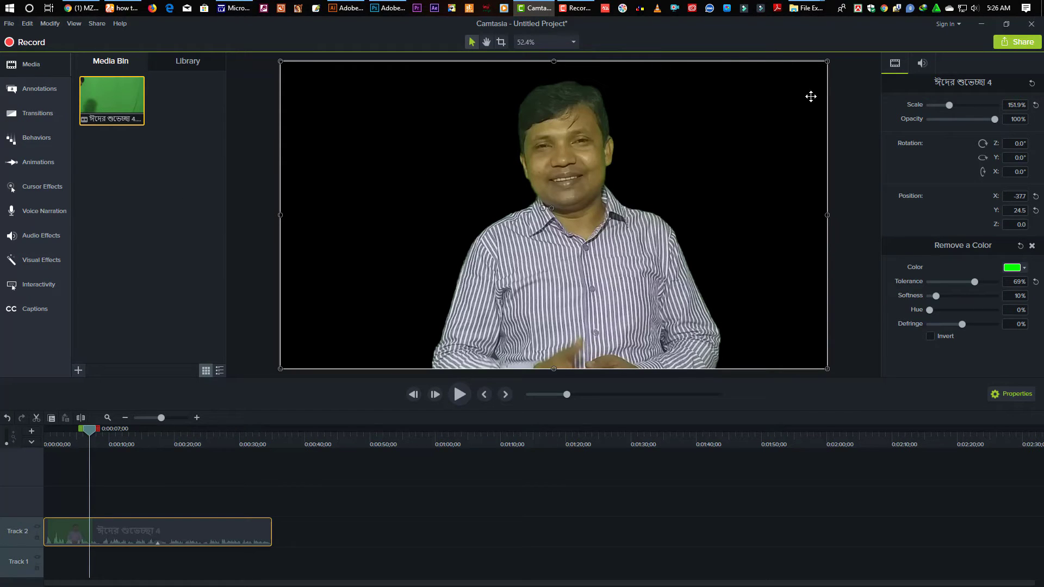
Step: Drag 20190629_143318.mp4 from the Kohinoor graphics VEDIO folder onto Track 2 after the presenter clip
mouse_move(807, 8)
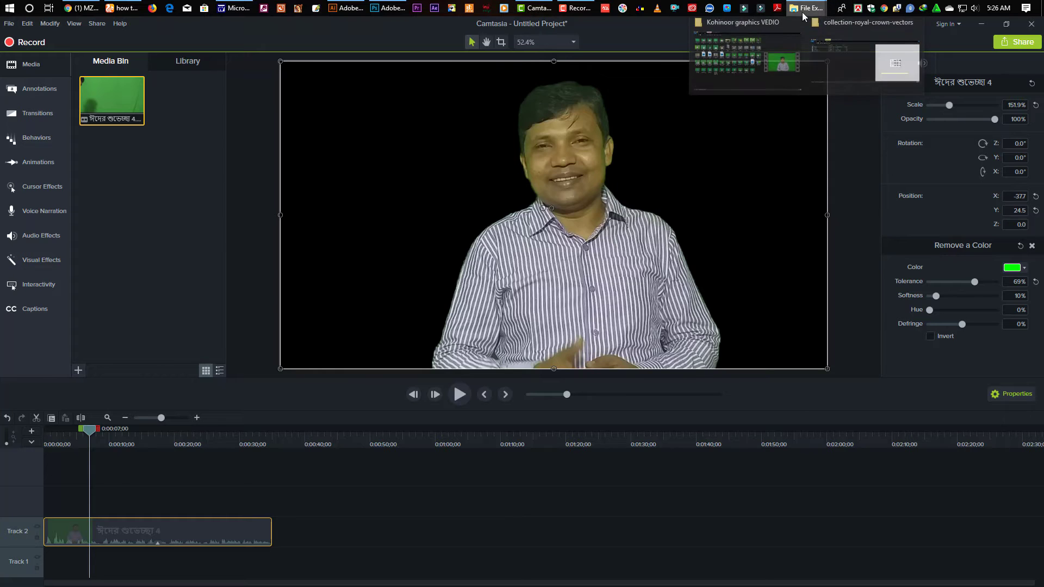
left_click(739, 29)
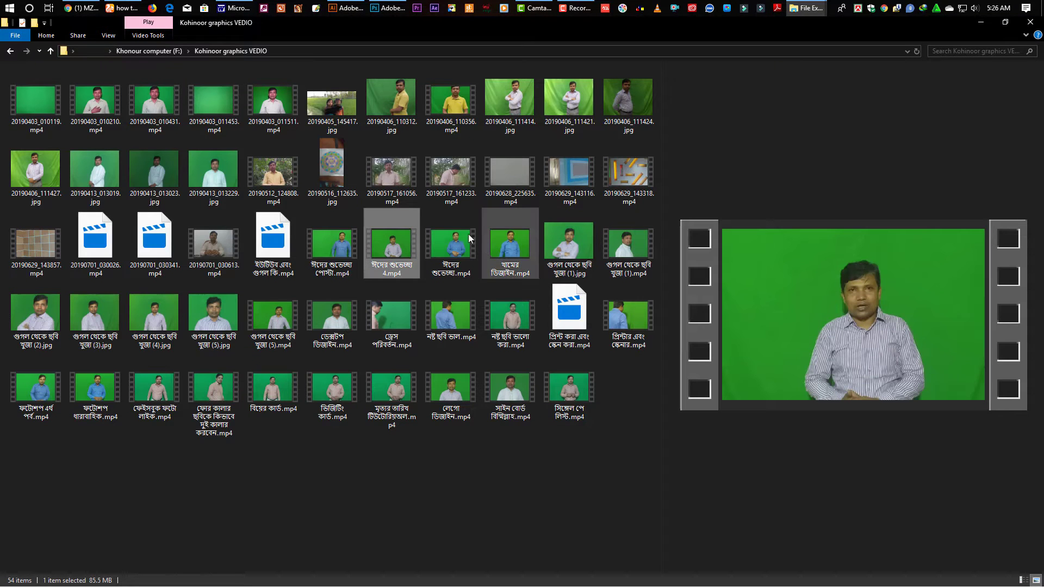
left_click(575, 174)
left_click(638, 177)
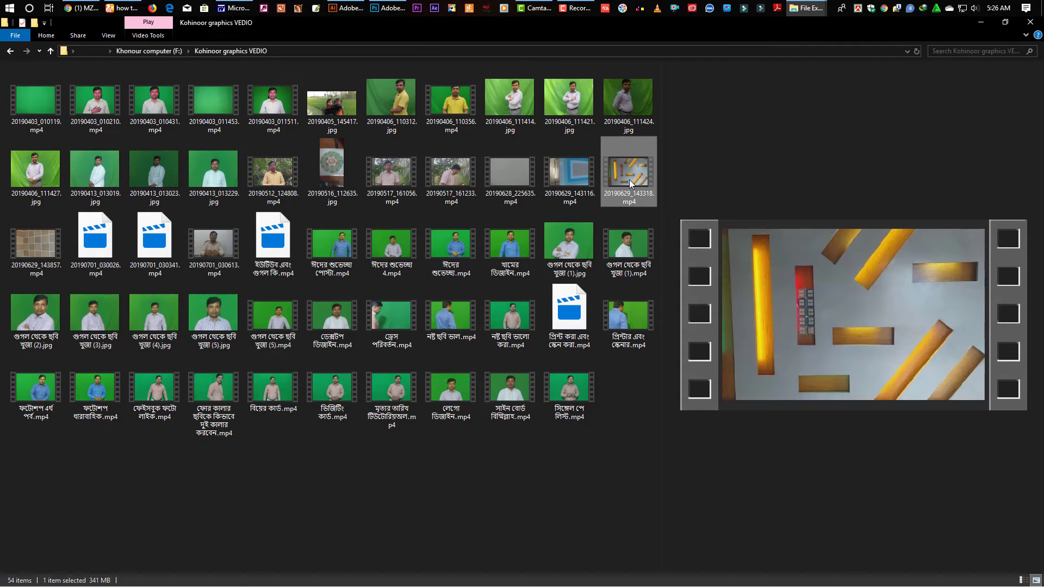
left_click_drag(633, 183, 564, 81)
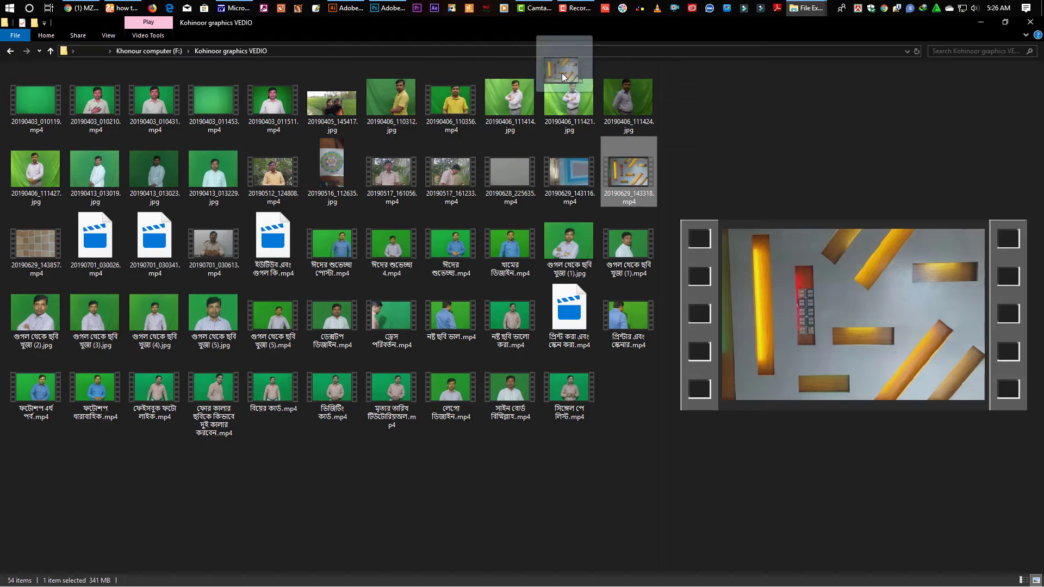
left_click_drag(544, 18, 456, 539)
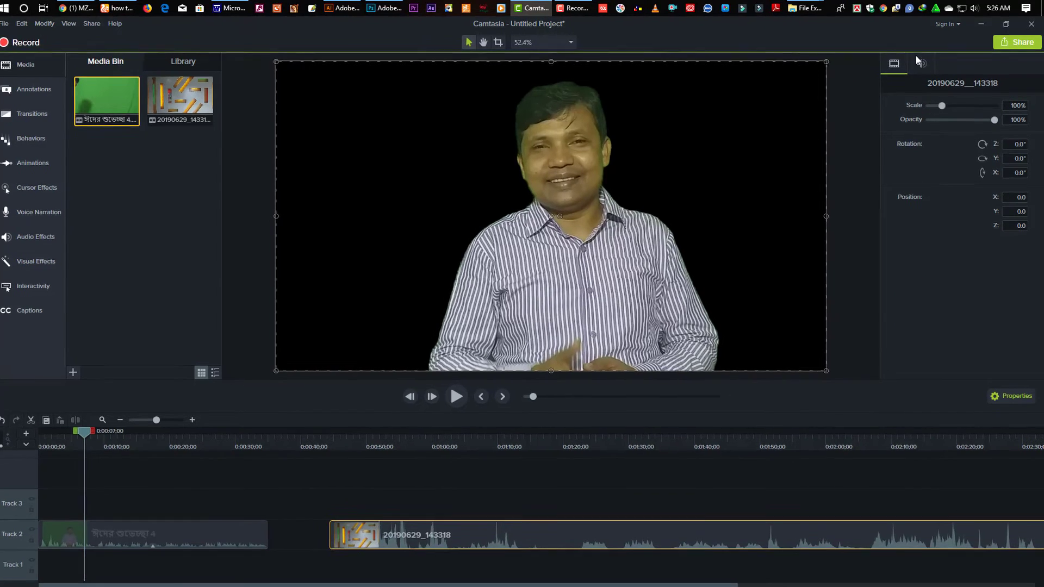
Step: Move the room video down to Track 1 beneath the presenter and preview the composite from the start
left_click(920, 62)
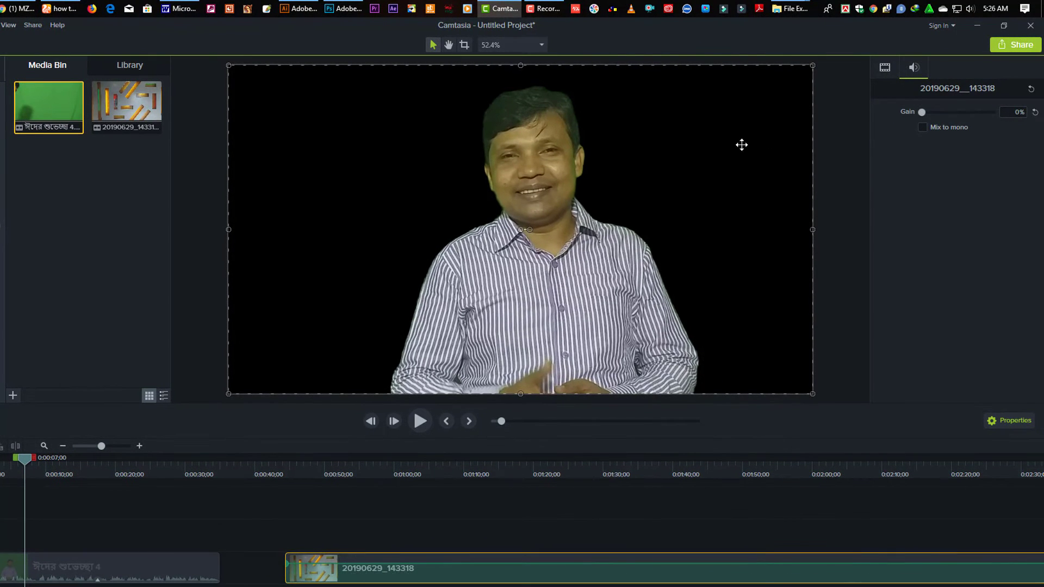
left_click_drag(368, 576, 116, 586)
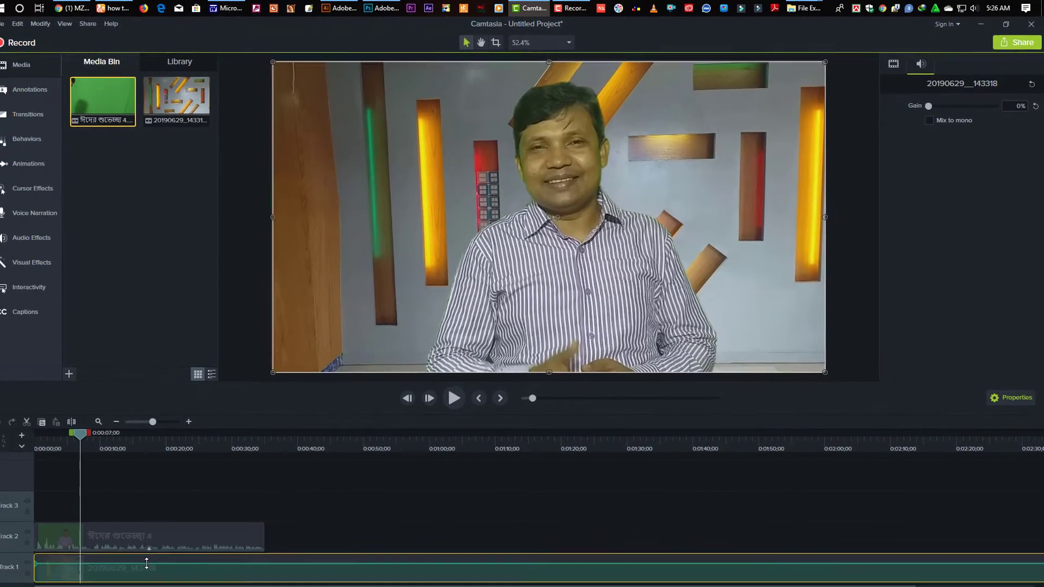
left_click_drag(92, 435, 30, 472)
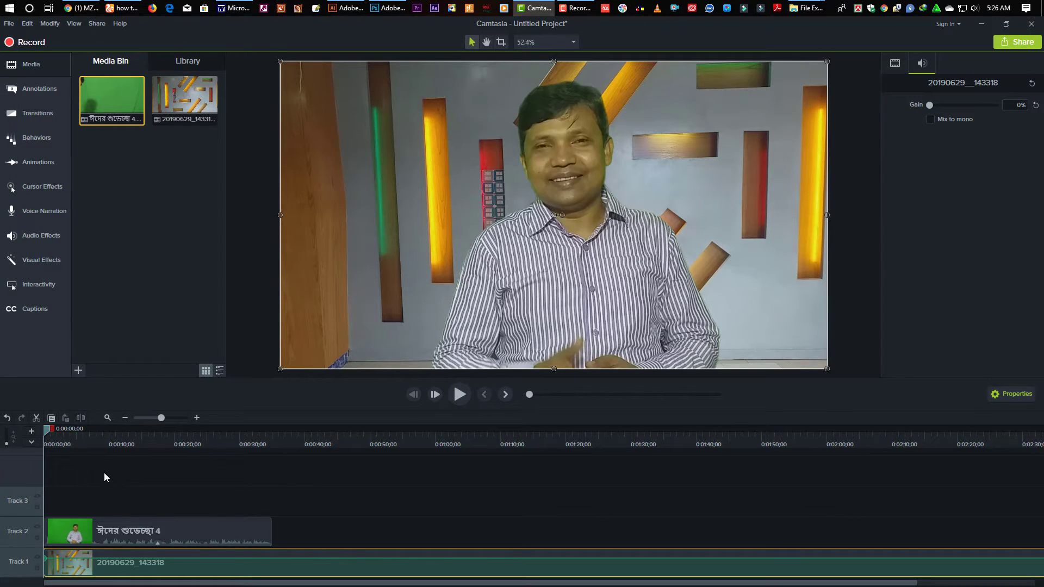
key("space")
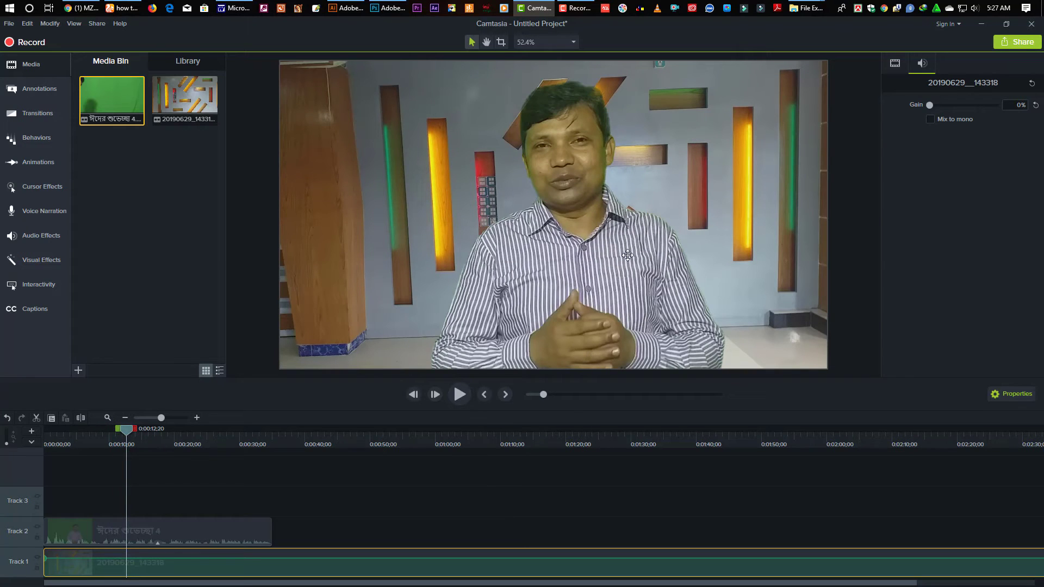
left_click(691, 109)
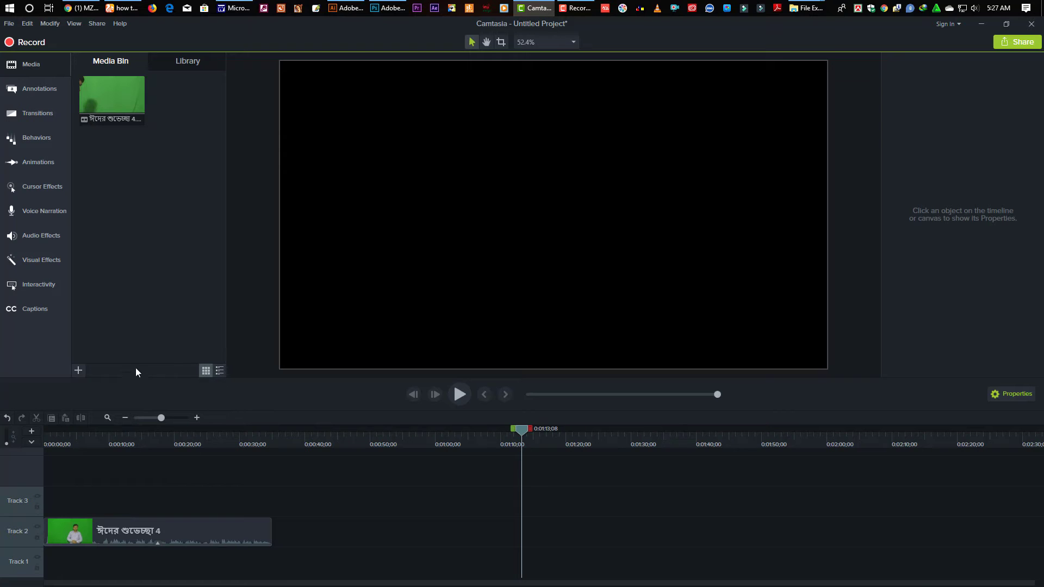
Step: Import background____grass_by_moonchild_ljilja.jpg into the Media Bin via Import Media
left_click(78, 370)
left_click(108, 329)
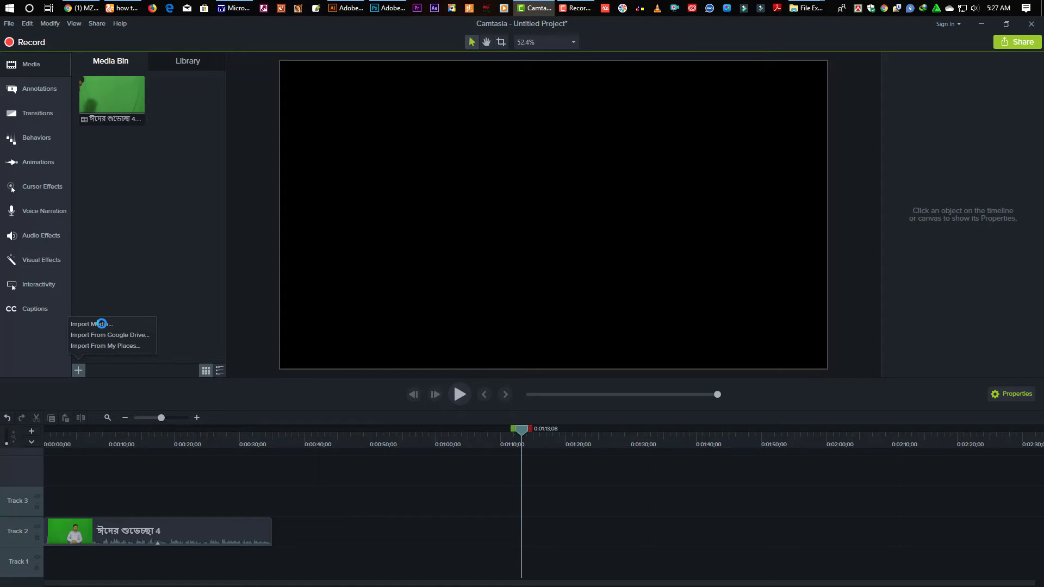
left_click(102, 324)
left_click(422, 193)
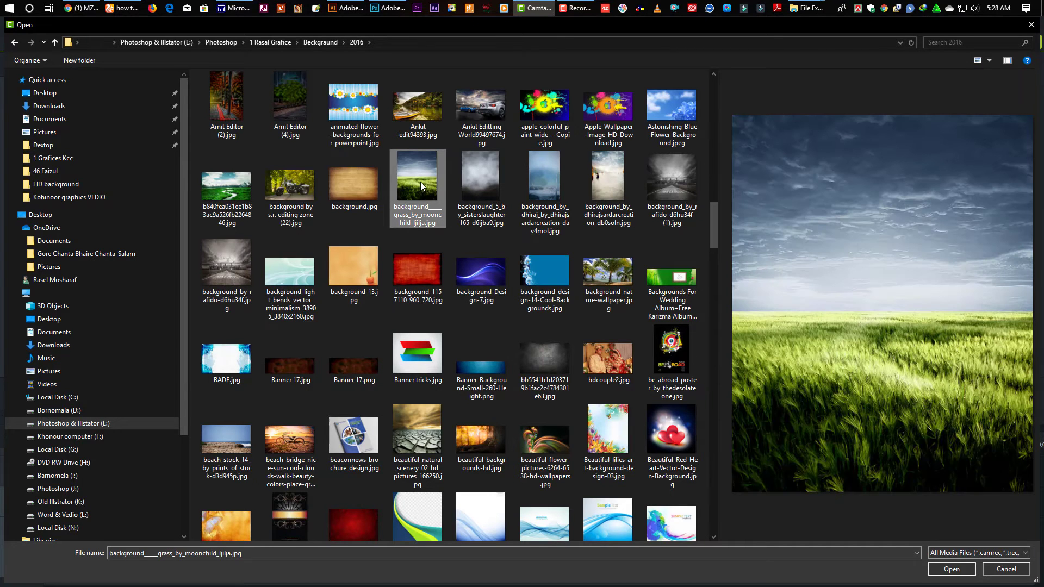
left_click(946, 568)
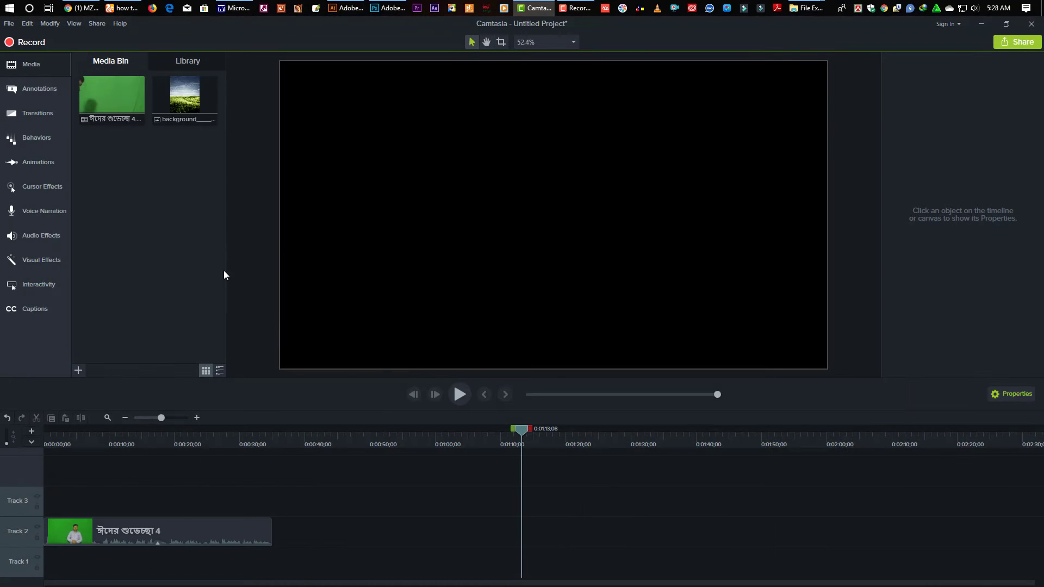
Step: Place the grass image on Track 1 and extend it to the presenter clip's length
left_click_drag(190, 108, 31, 565)
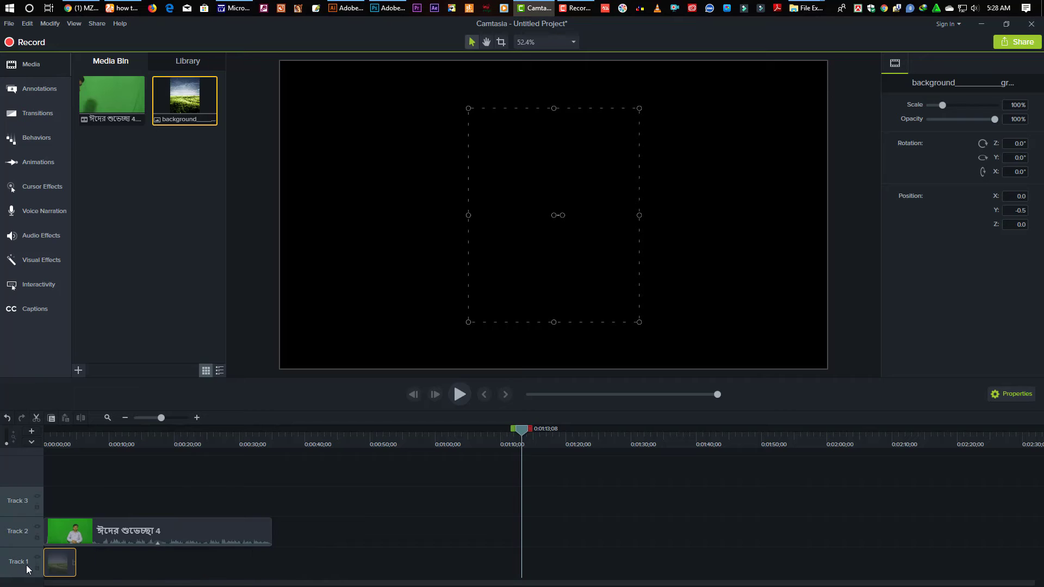
left_click_drag(525, 434, 47, 434)
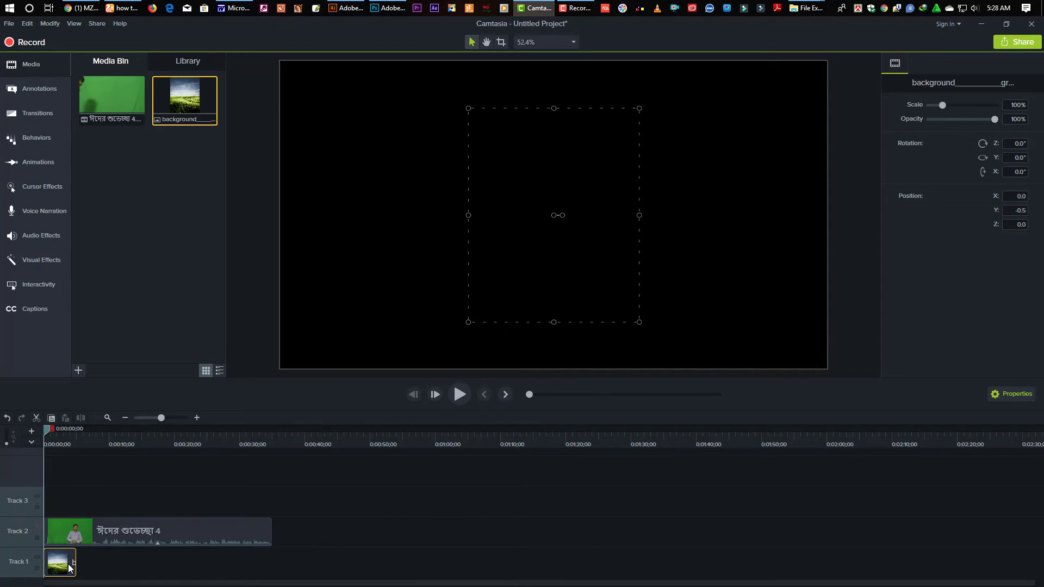
left_click_drag(76, 560, 271, 566)
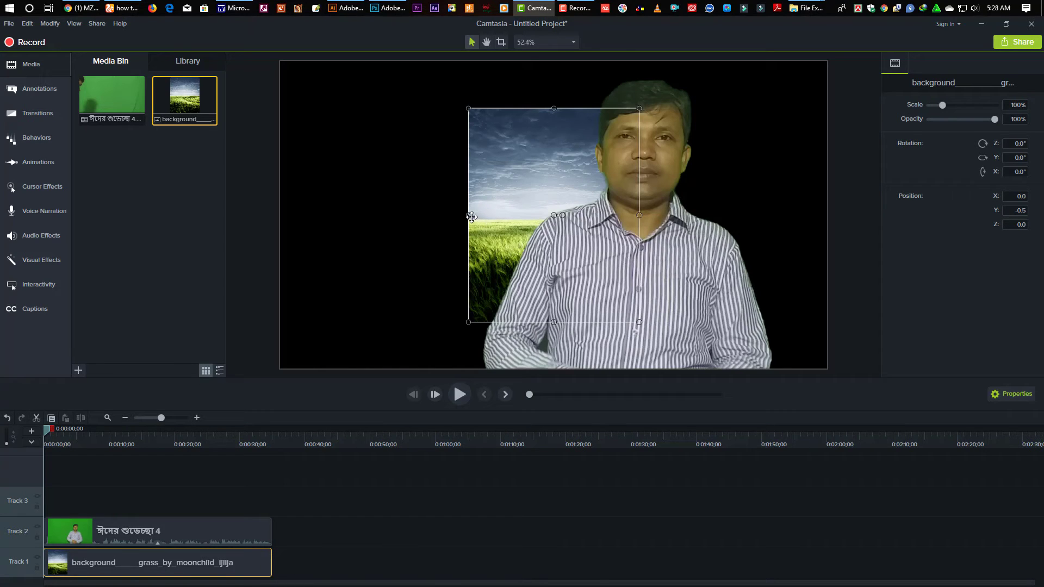
Step: Stretch the grass background to fill the whole frame at 320% scale
left_click_drag(470, 216, 280, 215)
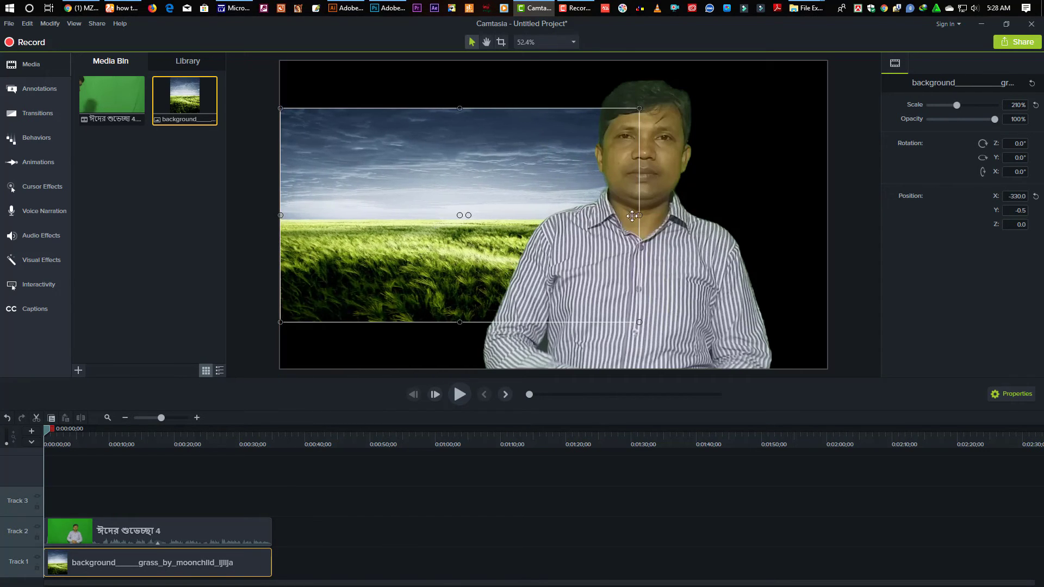
left_click_drag(641, 215, 827, 216)
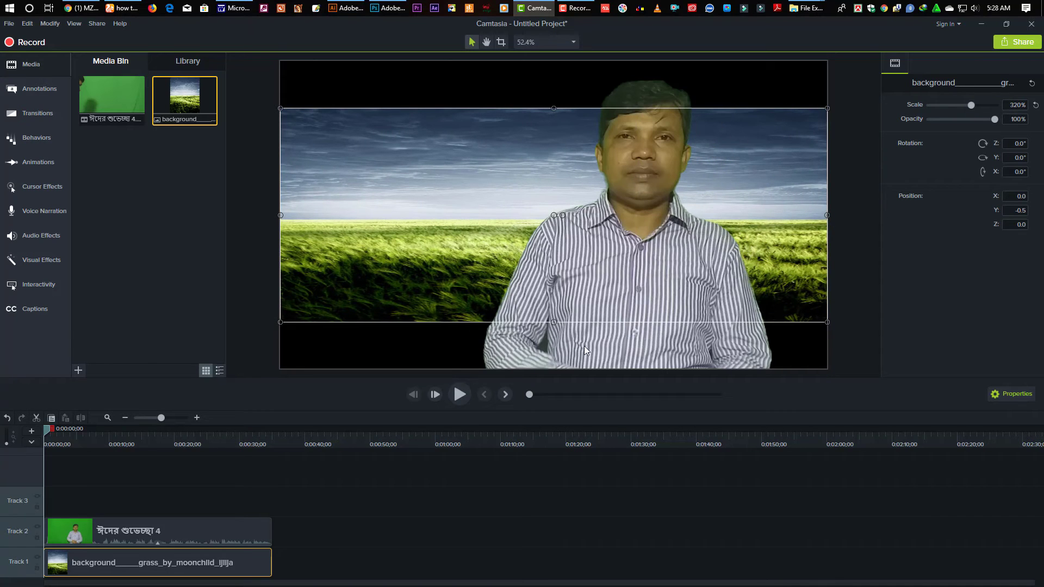
left_click_drag(553, 322, 548, 368)
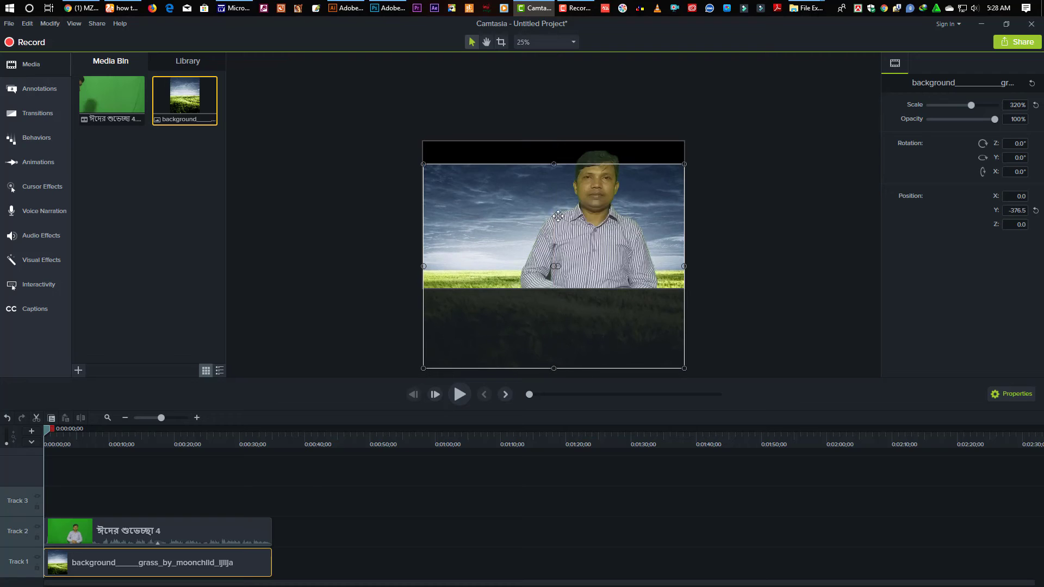
left_click_drag(554, 164, 553, 124)
left_click(757, 250)
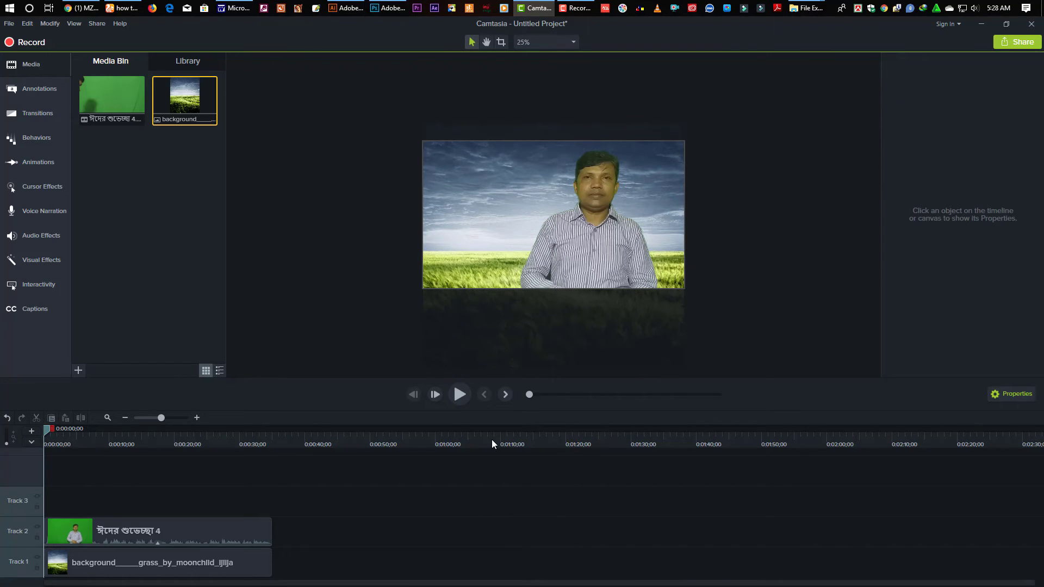
key("space")
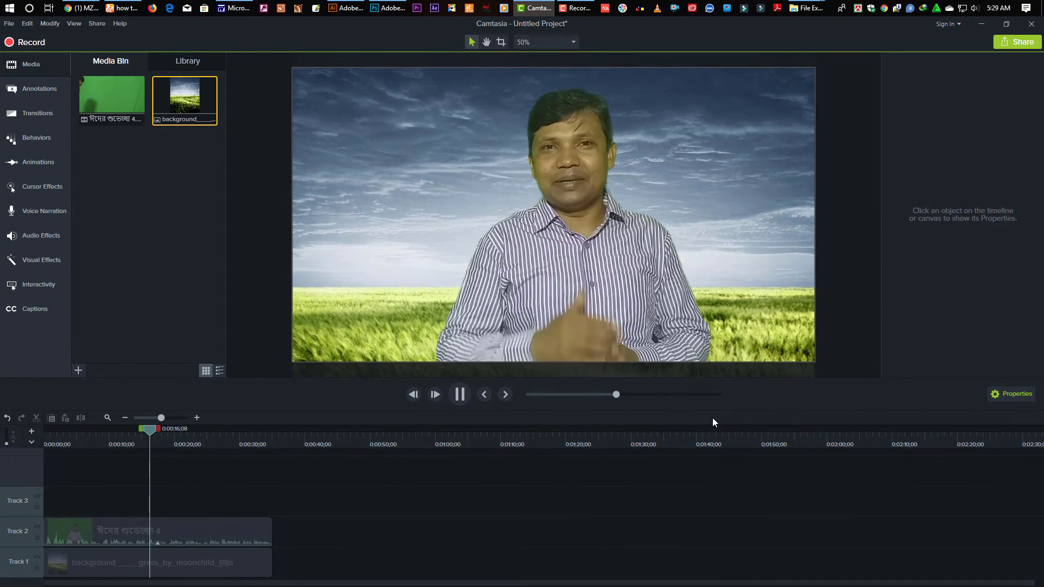
key("space")
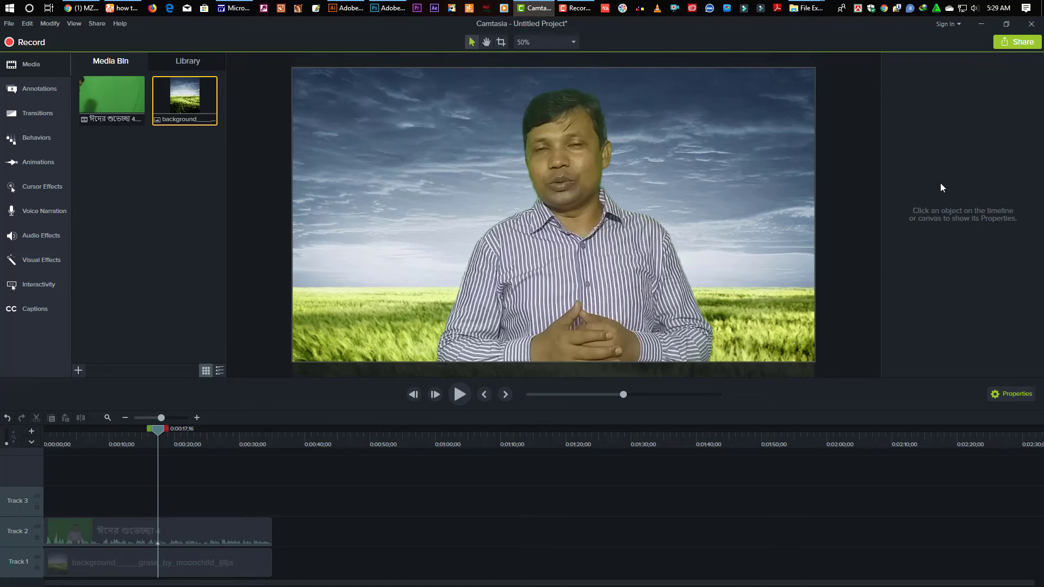
left_click(1030, 46)
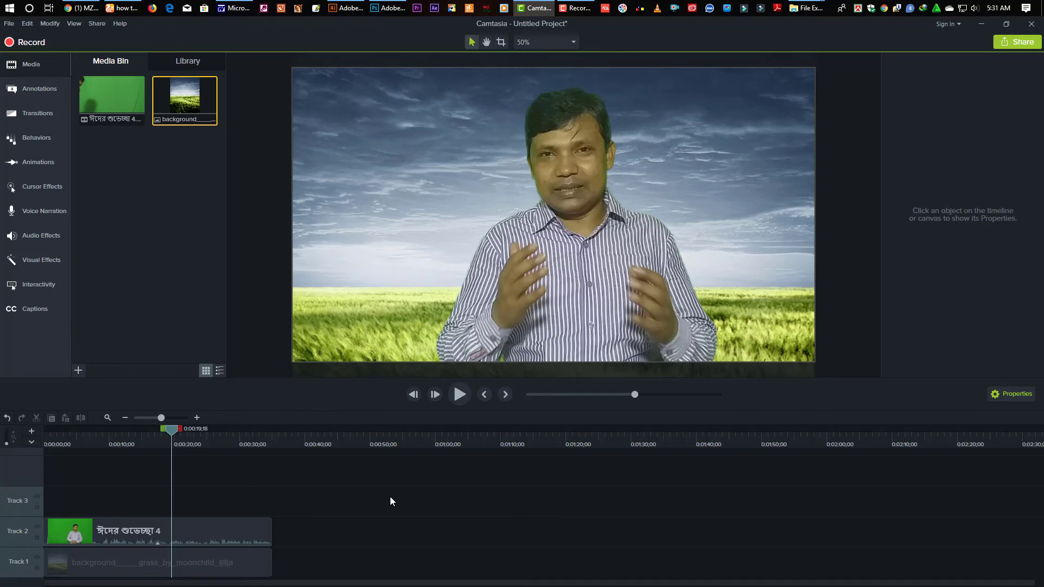
Step: Produce the project as an MP4 Smart Player file with the default wizard settings, then cancel the render at 0.0%
left_click(1024, 45)
mouse_move(989, 195)
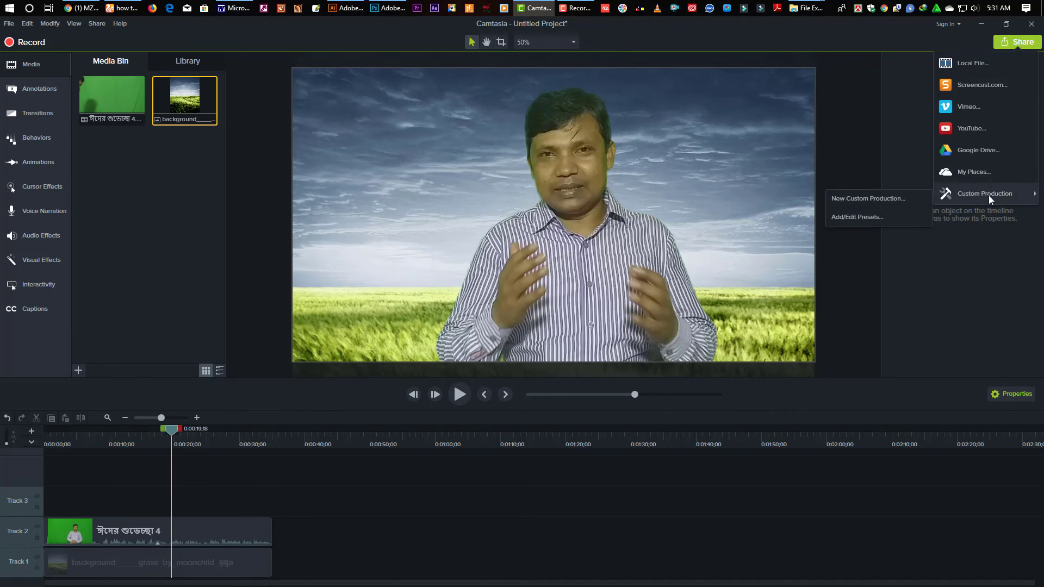
left_click(895, 199)
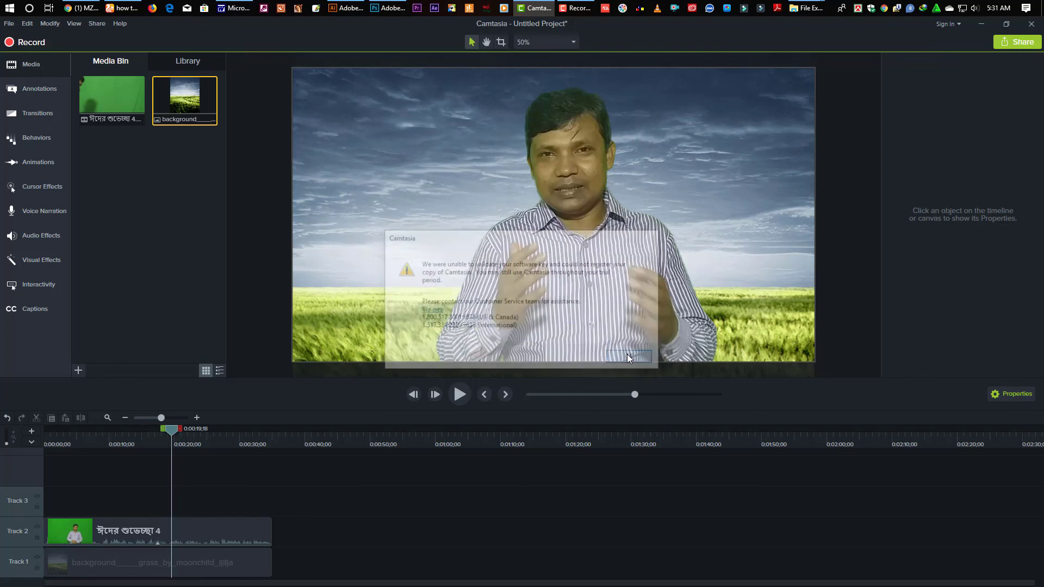
left_click(628, 356)
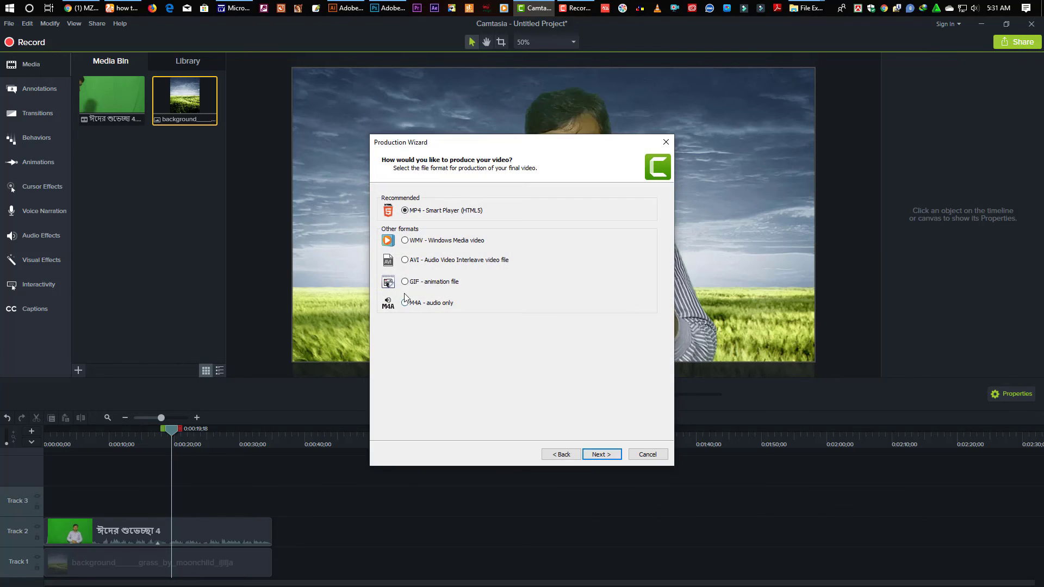
left_click(602, 455)
left_click(598, 456)
left_click(610, 455)
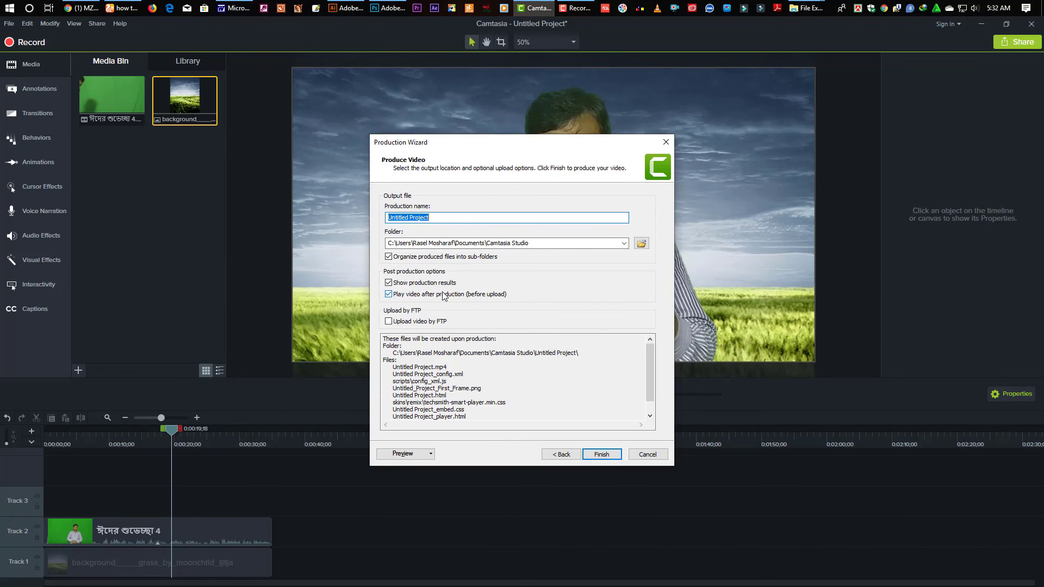
left_click(604, 456)
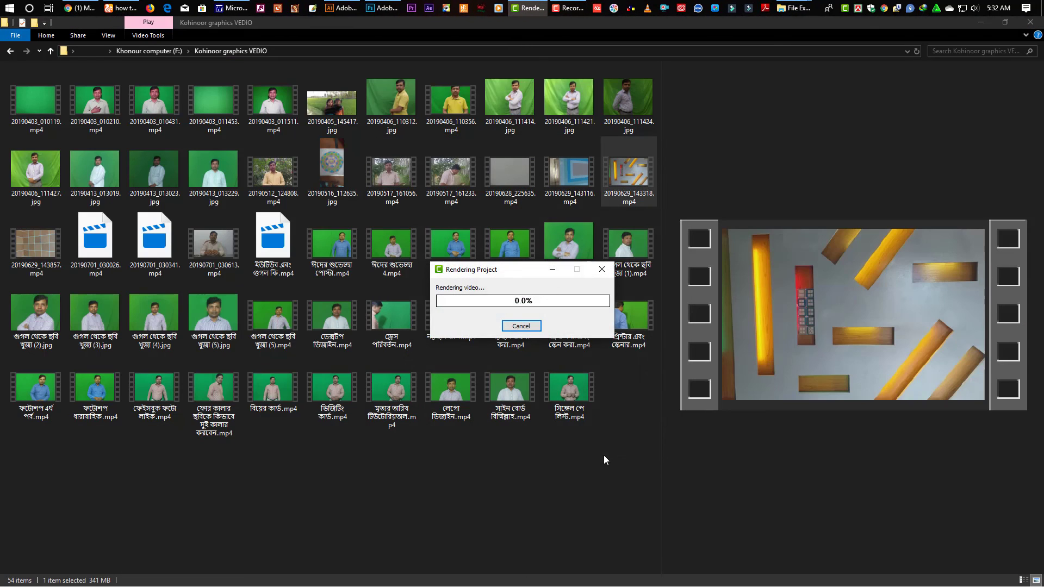
left_click(521, 326)
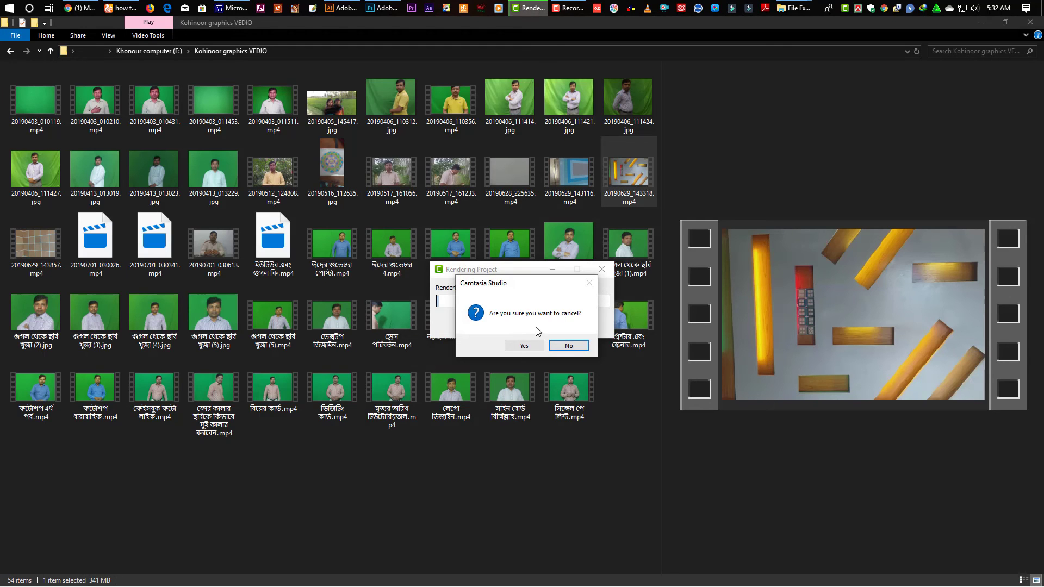